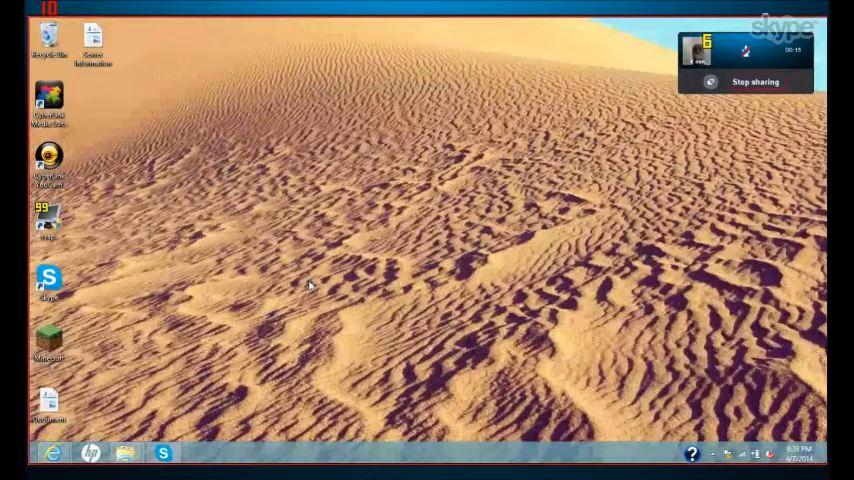
# Briefly start and close the Minecraft launcher, then bring up the .minecraft folder window
pyautogui.doubleClick(49, 341)
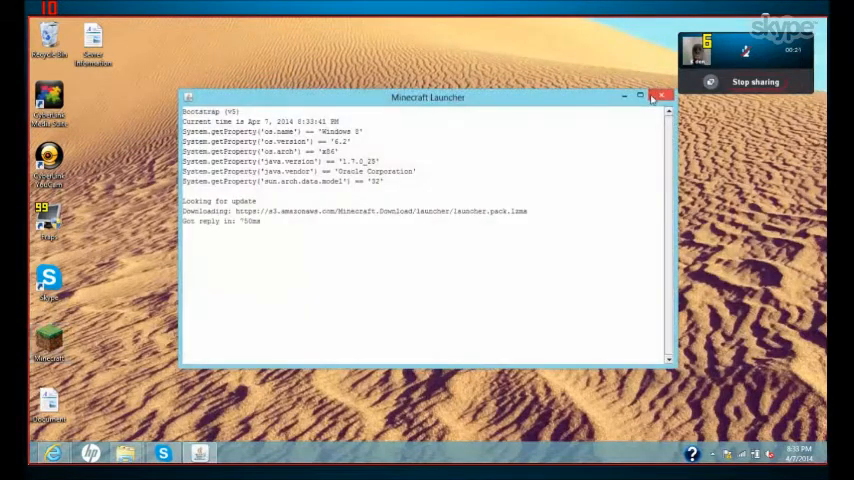
pyautogui.click(655, 97)
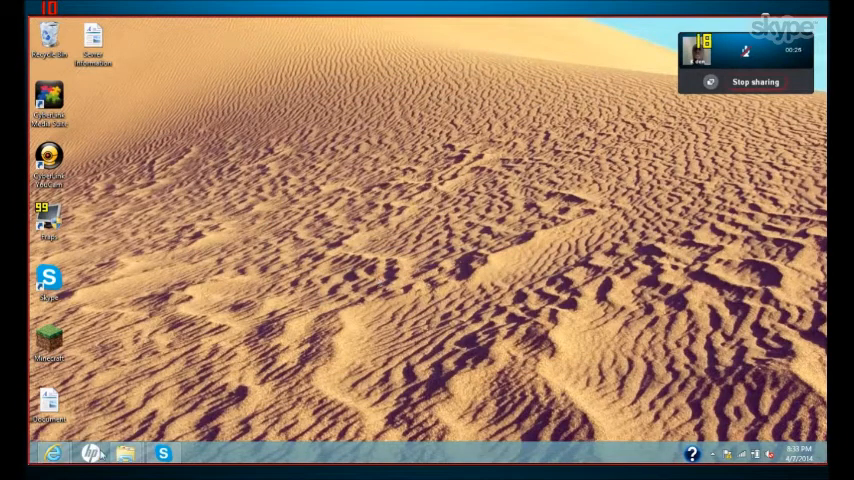
pyautogui.moveTo(125, 453)
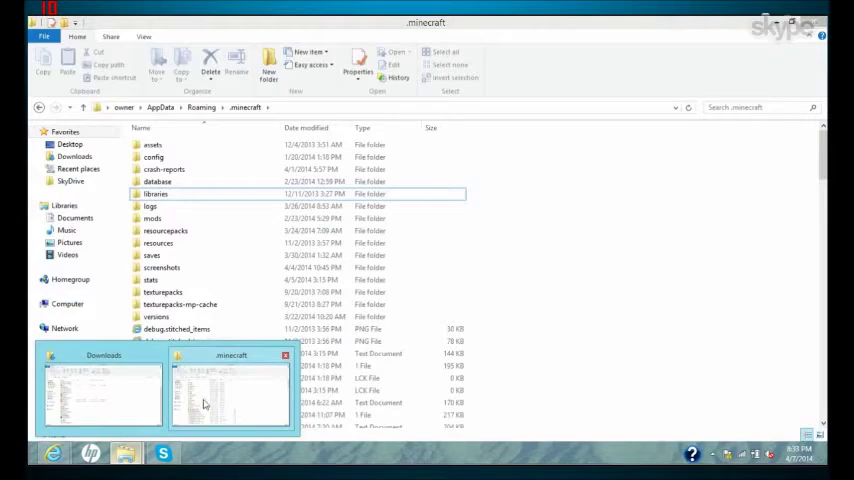
pyautogui.click(204, 404)
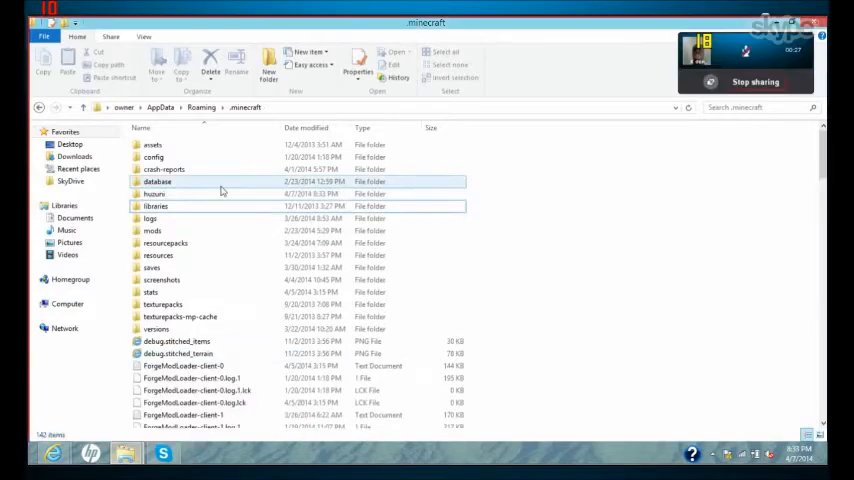
pyautogui.scroll(-6, 224, 193)
pyautogui.scroll(5, 224, 193)
pyautogui.scroll(-5, 224, 193)
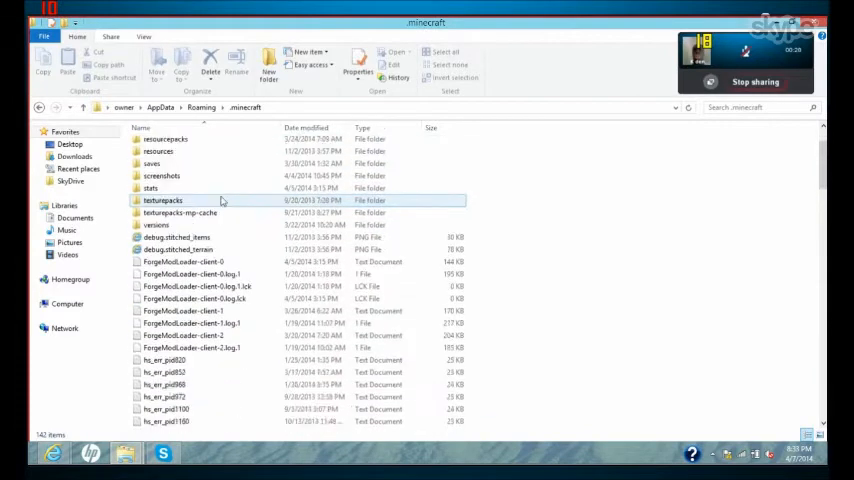
pyautogui.scroll(5, 224, 193)
pyautogui.scroll(-8, 224, 193)
pyautogui.scroll(5, 222, 201)
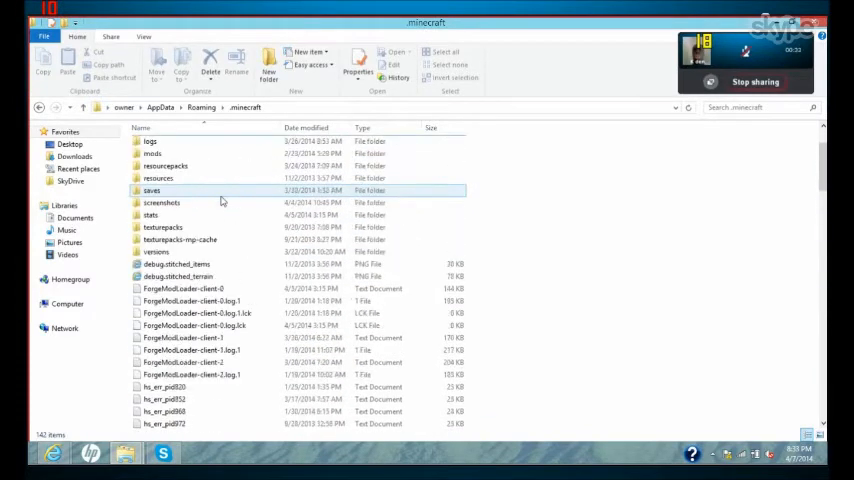
pyautogui.scroll(3, 222, 201)
pyautogui.scroll(3, 215, 240)
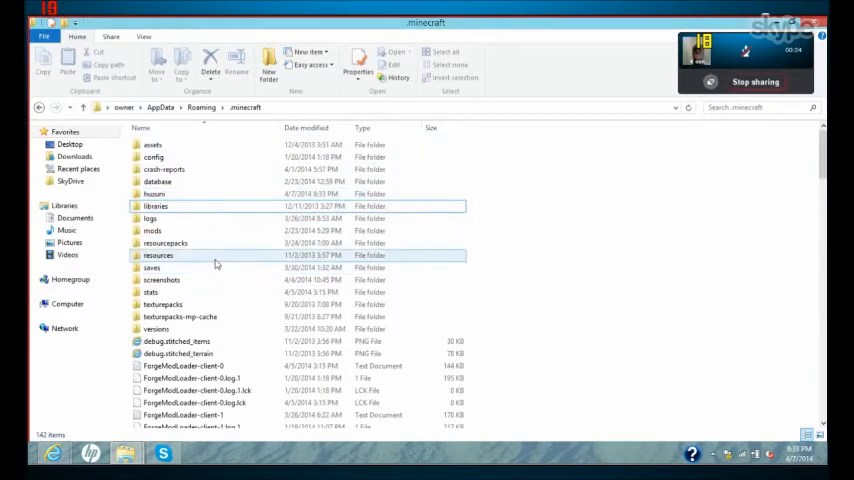
# Open the huzuni folder inside .minecraft, then show Recent places
pyautogui.click(166, 243)
pyautogui.click(176, 195)
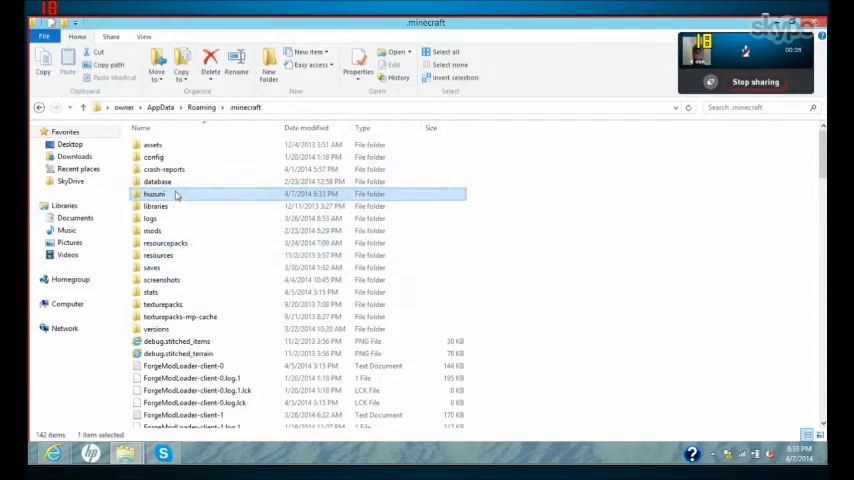
pyautogui.doubleClick(176, 195)
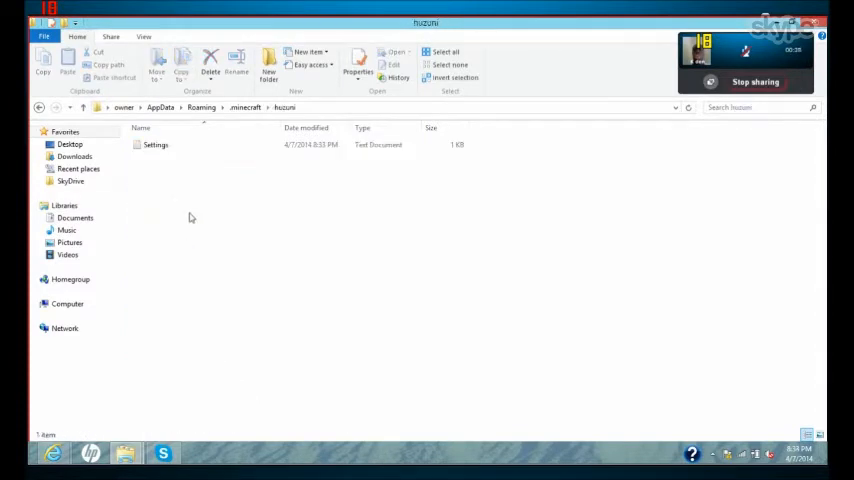
pyautogui.click(78, 168)
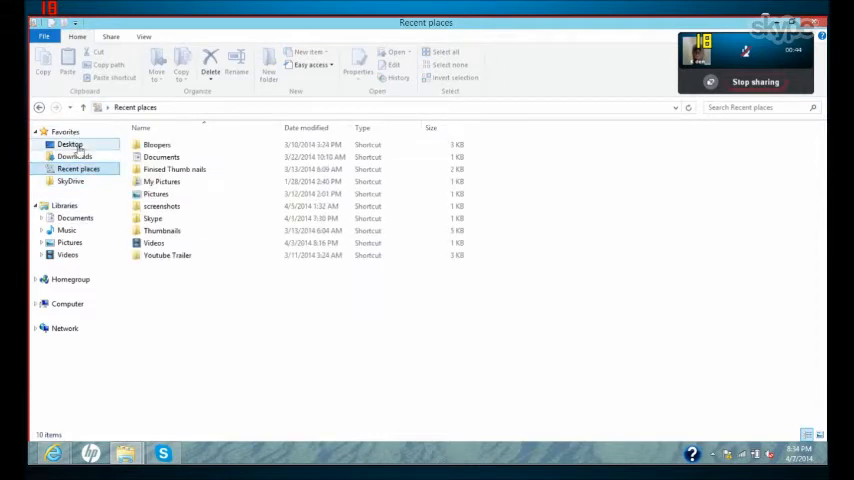
# View the Downloads folder, close the window, then reopen Downloads from the taskbar
pyautogui.click(74, 156)
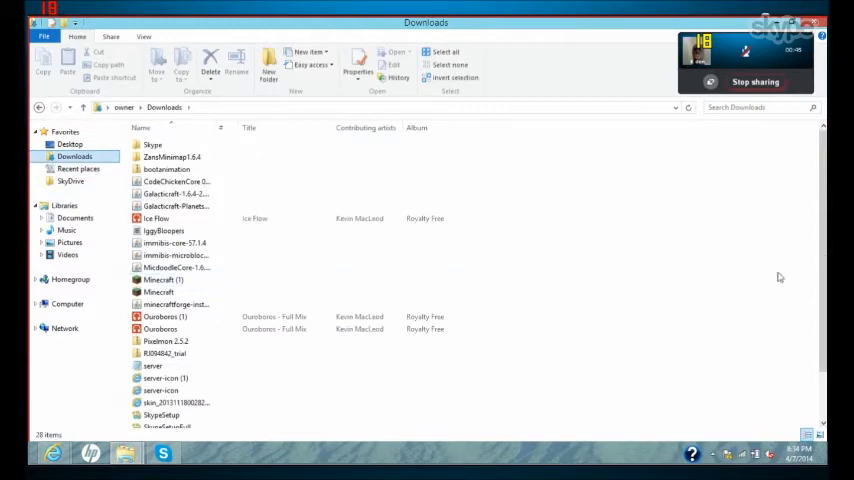
pyautogui.click(820, 22)
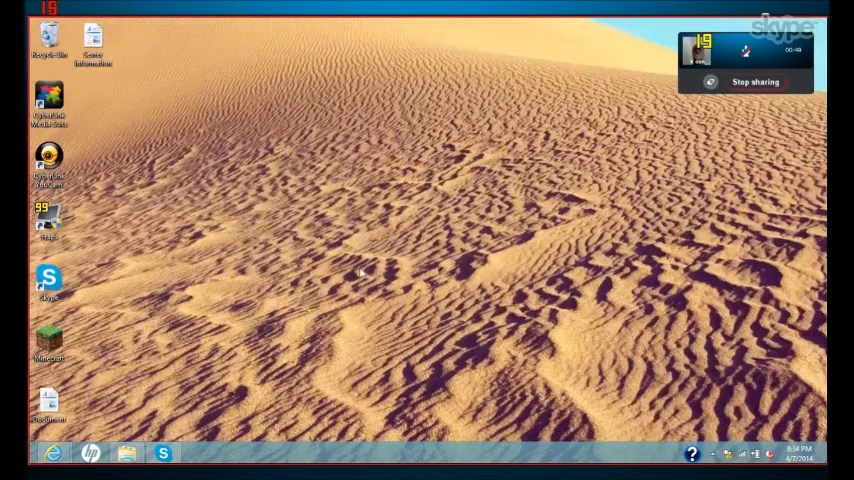
pyautogui.click(127, 453)
# Close the Downloads window and start the Minecraft launcher from the desktop icon
pyautogui.press('super+c')
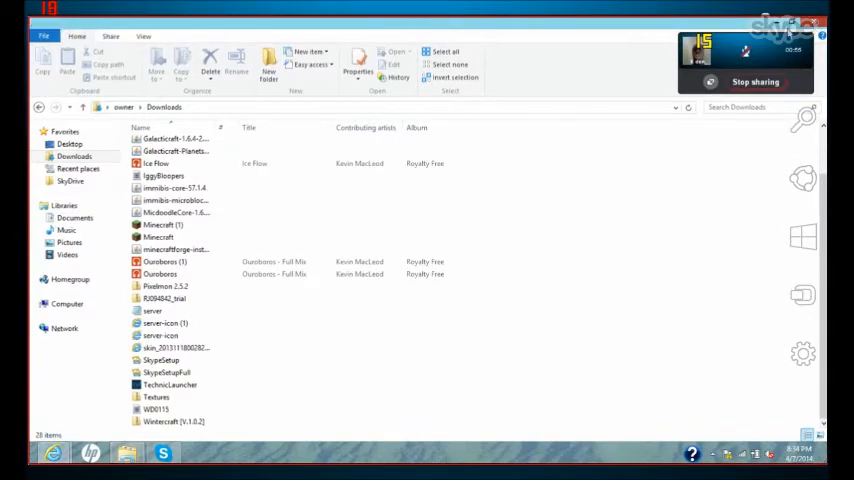
pyautogui.click(812, 22)
pyautogui.doubleClick(48, 340)
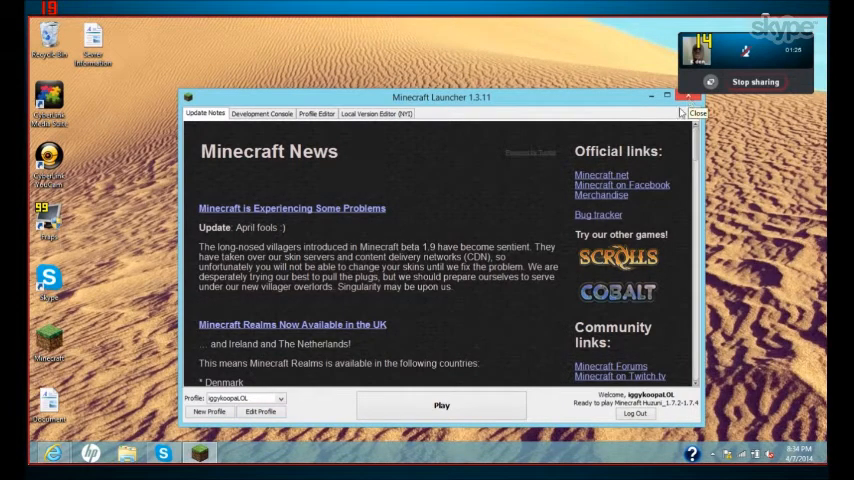
# Play Minecraft to reach the huzuni menu, then send a reply in the Skype chat
pyautogui.click(425, 405)
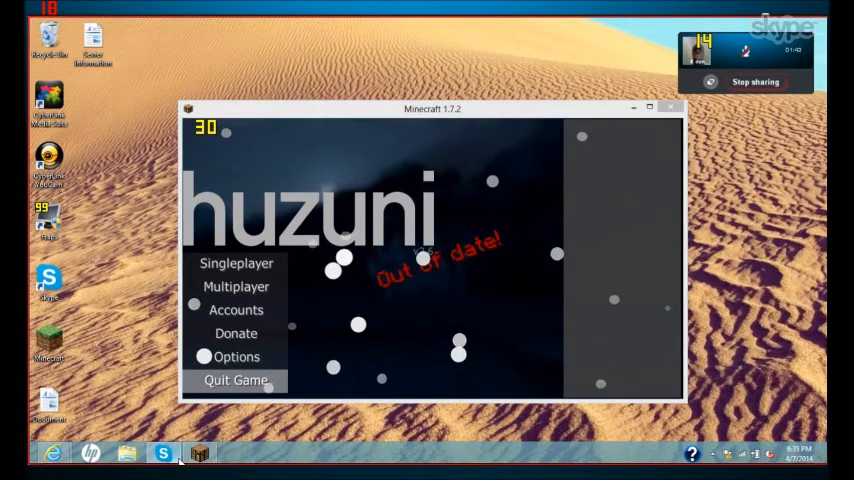
pyautogui.click(163, 453)
pyautogui.write('ok just ban mke :(')
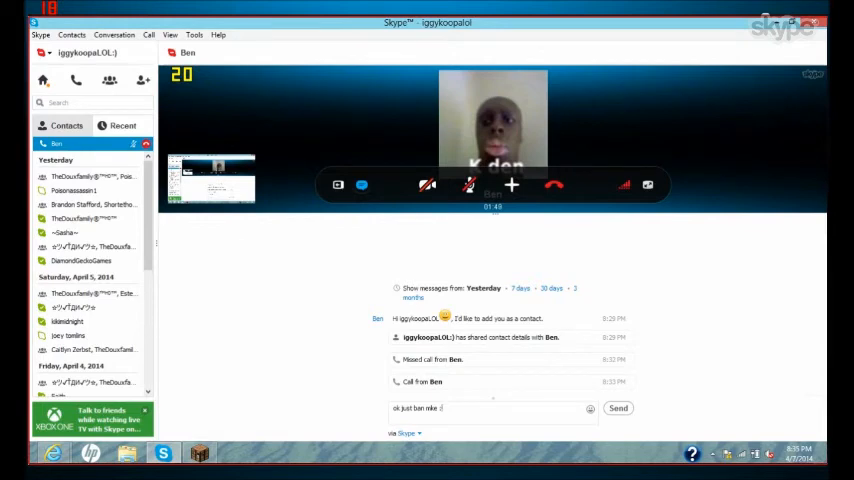
pyautogui.press('Return')
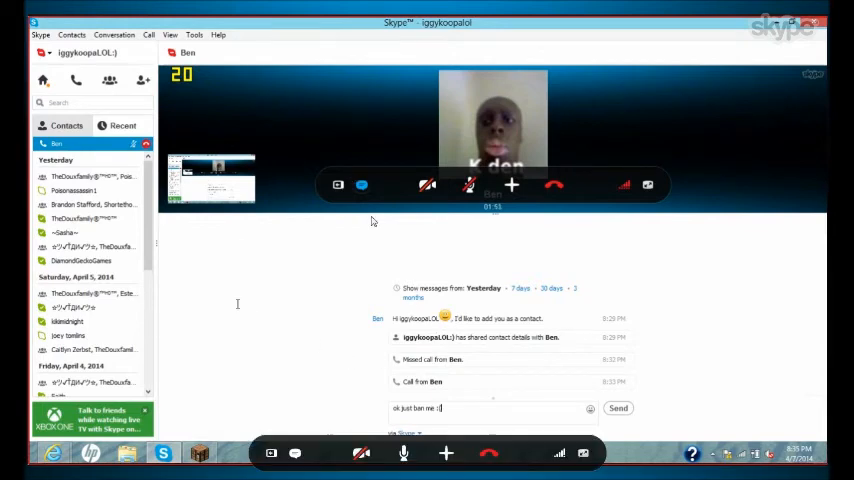